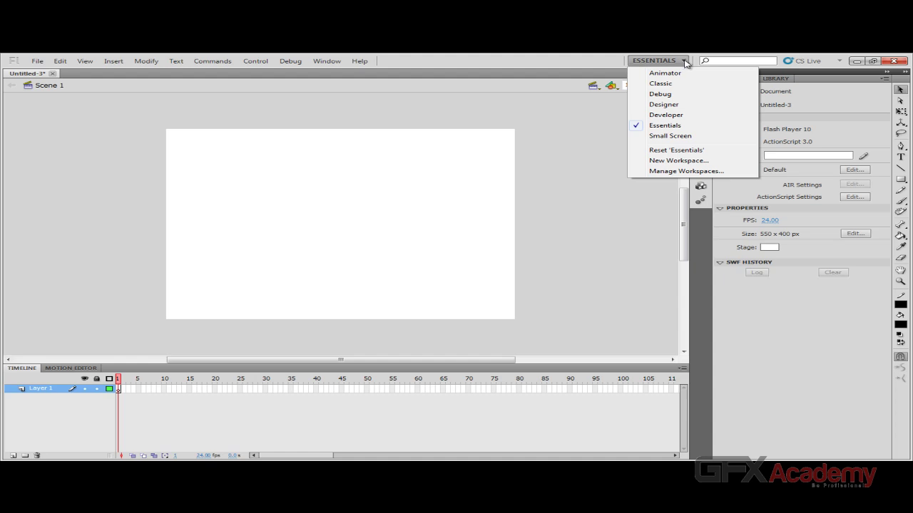
Draw five separate black rectangles of different sizes scattered across the stage.
left_click(595, 132)
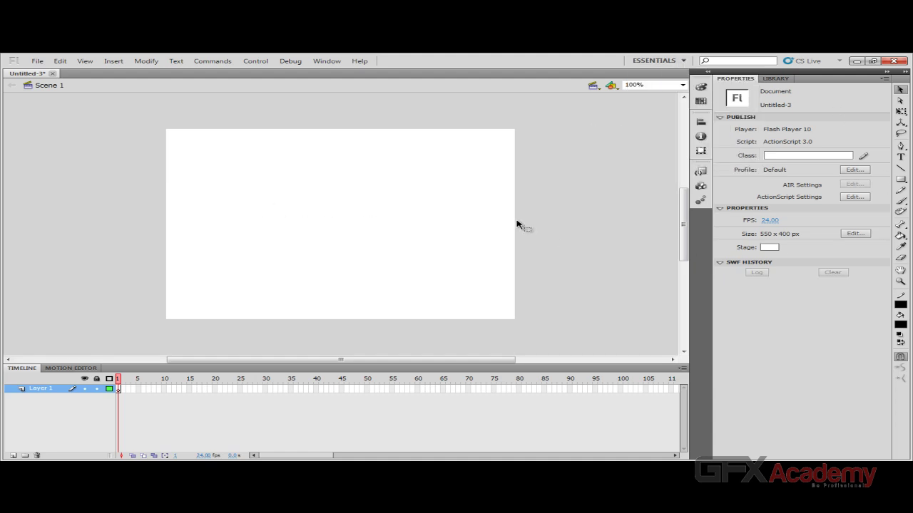
left_click(900, 179)
left_click_drag(332, 159, 439, 217)
left_click_drag(495, 230, 379, 284)
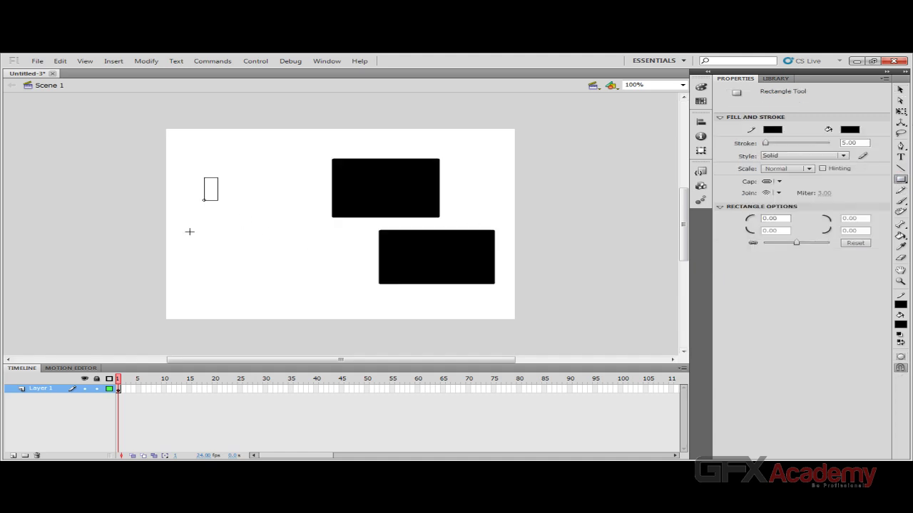
left_click_drag(189, 231, 175, 246)
left_click_drag(257, 277, 309, 316)
left_click_drag(250, 206, 303, 234)
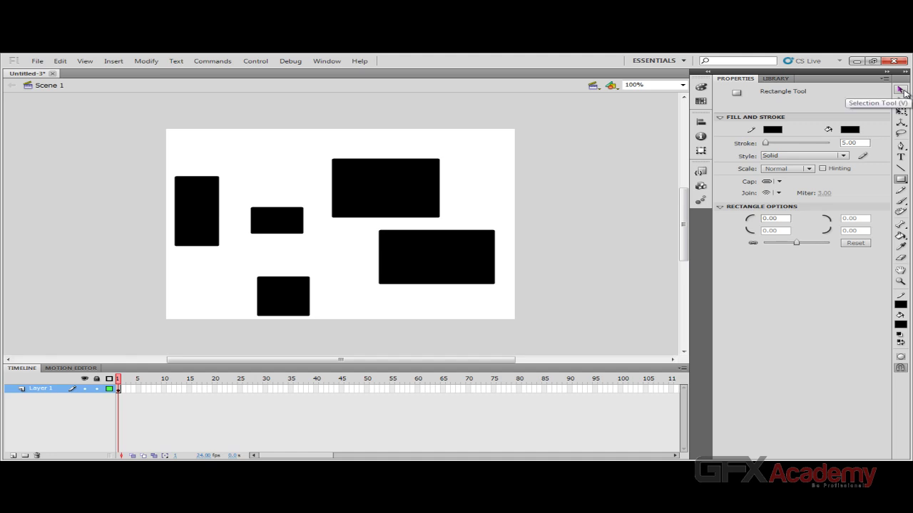
left_click(902, 91)
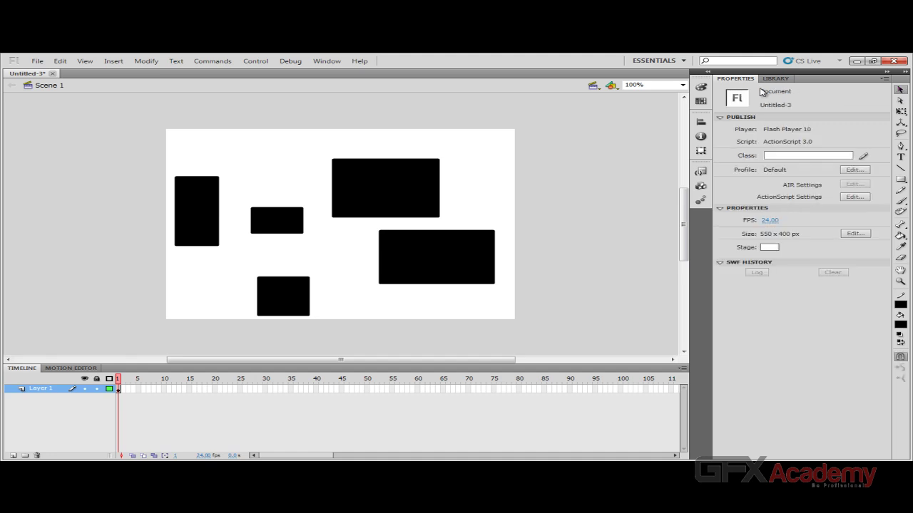
Detach the Color, Info and Transform panels one by one from the Essentials workspace and close each of them.
left_click(701, 87)
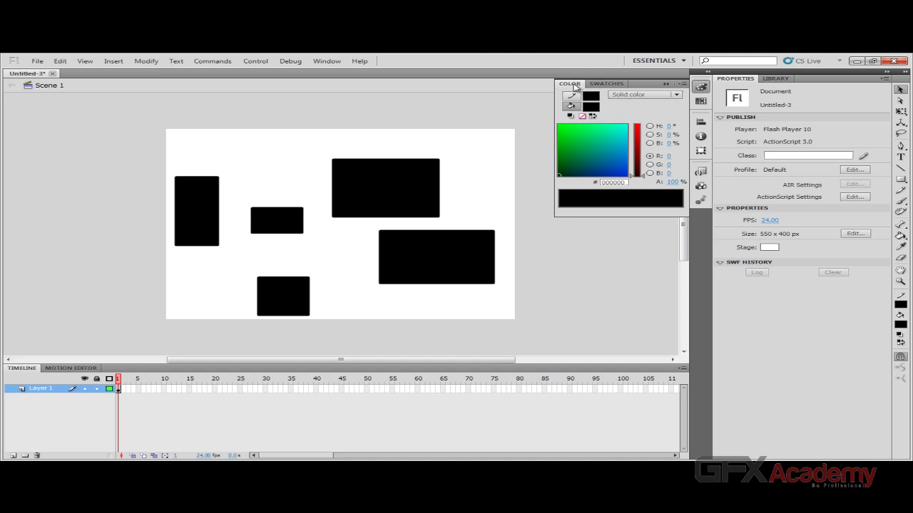
left_click_drag(575, 87, 280, 106)
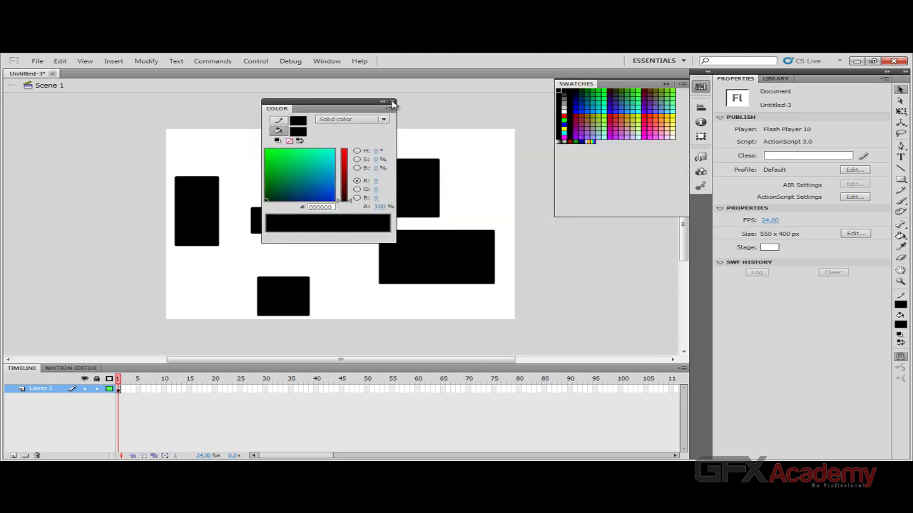
left_click(393, 104)
left_click(701, 108)
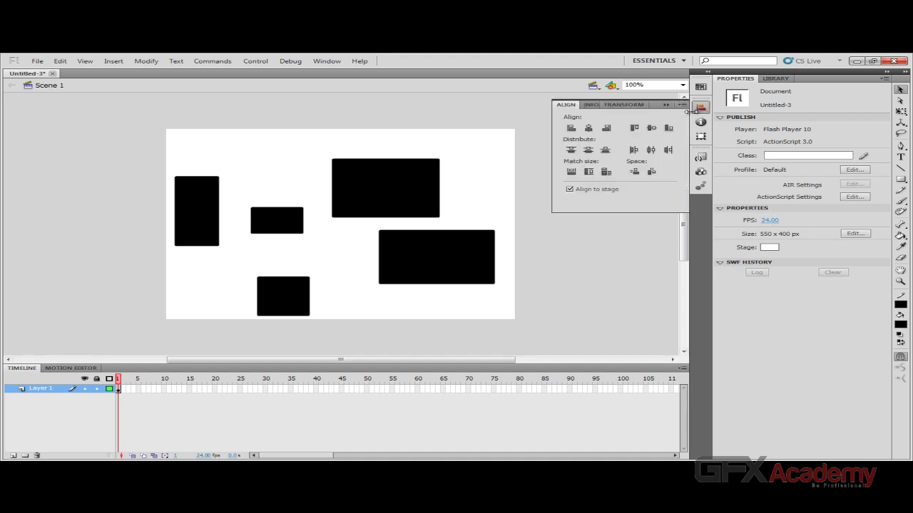
left_click(590, 105)
left_click_drag(596, 109, 403, 124)
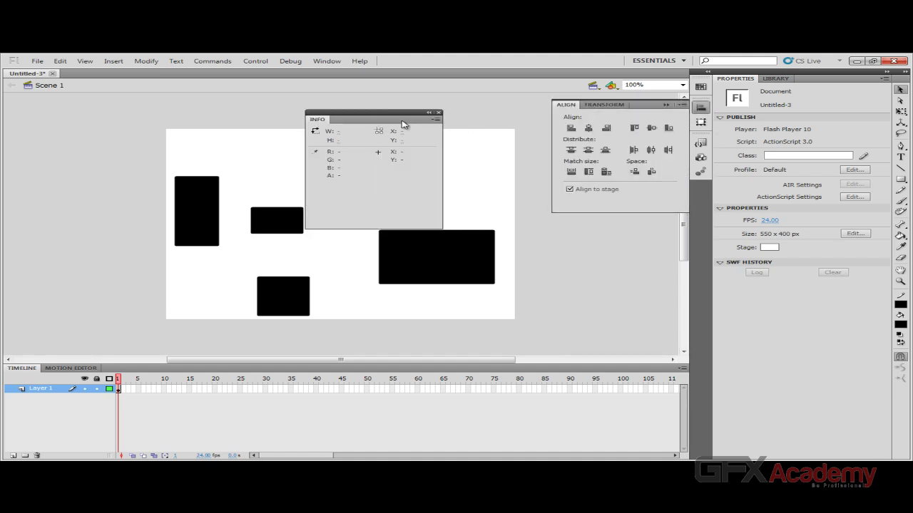
left_click(438, 113)
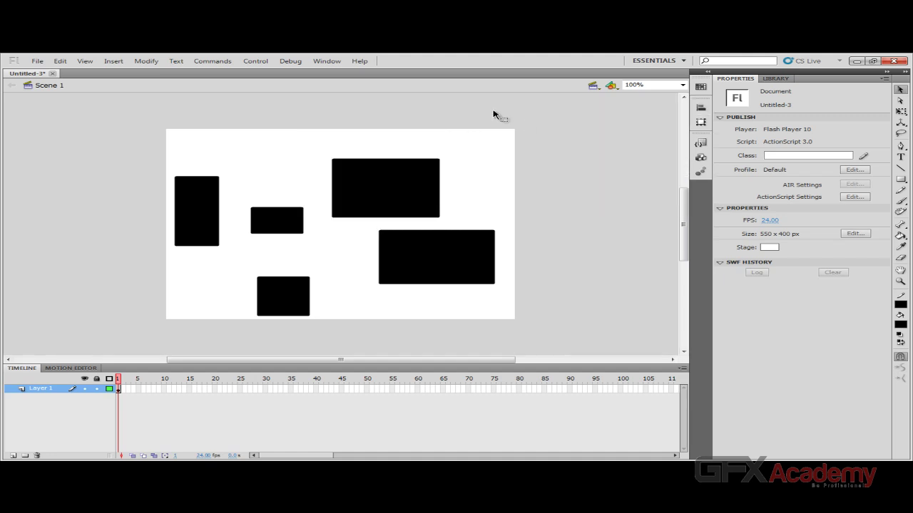
left_click(702, 123)
left_click_drag(604, 109, 400, 102)
left_click(484, 97)
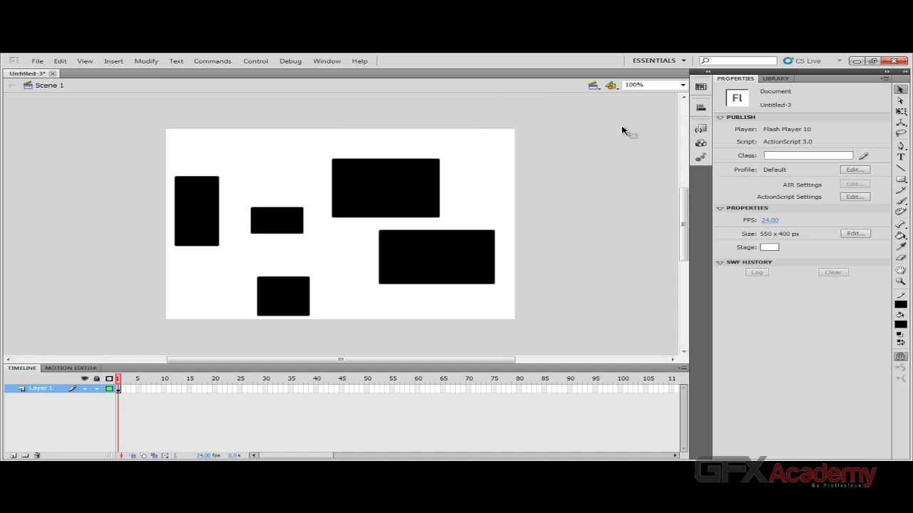
Detach the Components and Motion Presets panels from their group and close both.
left_click(702, 145)
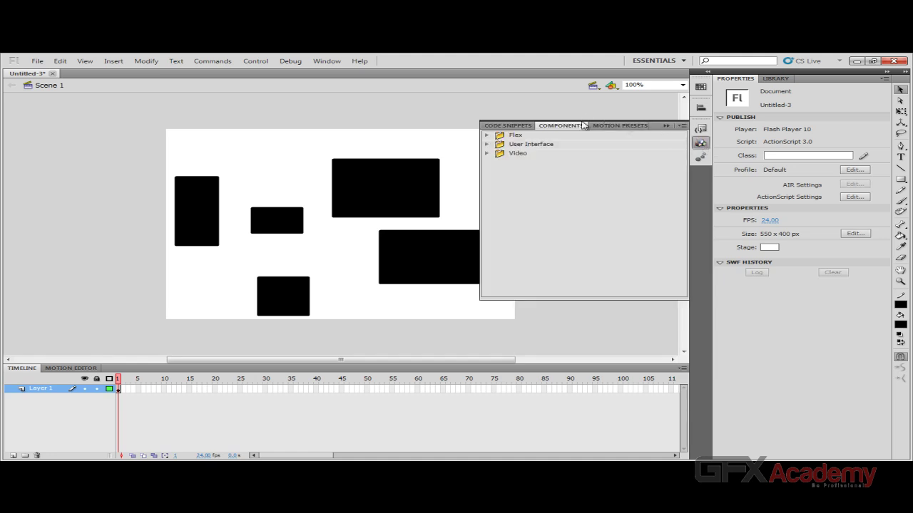
left_click_drag(560, 126, 311, 122)
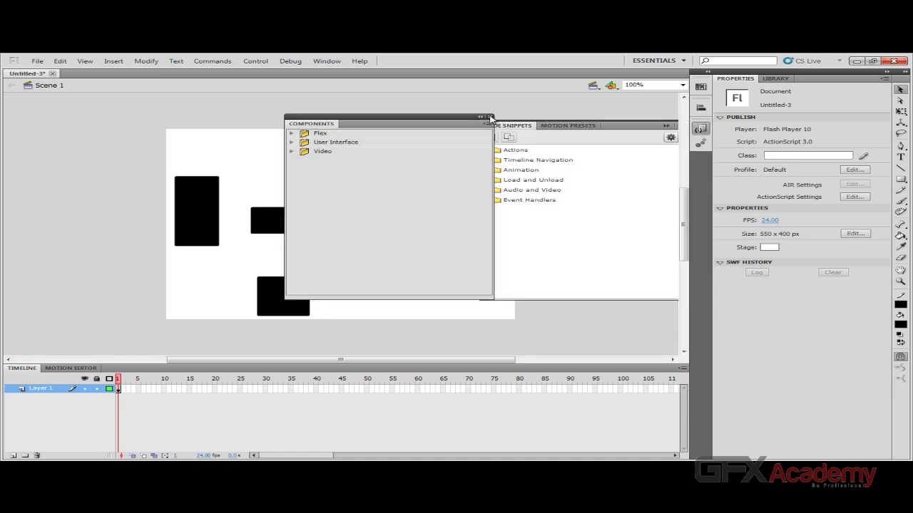
left_click(490, 116)
left_click(702, 143)
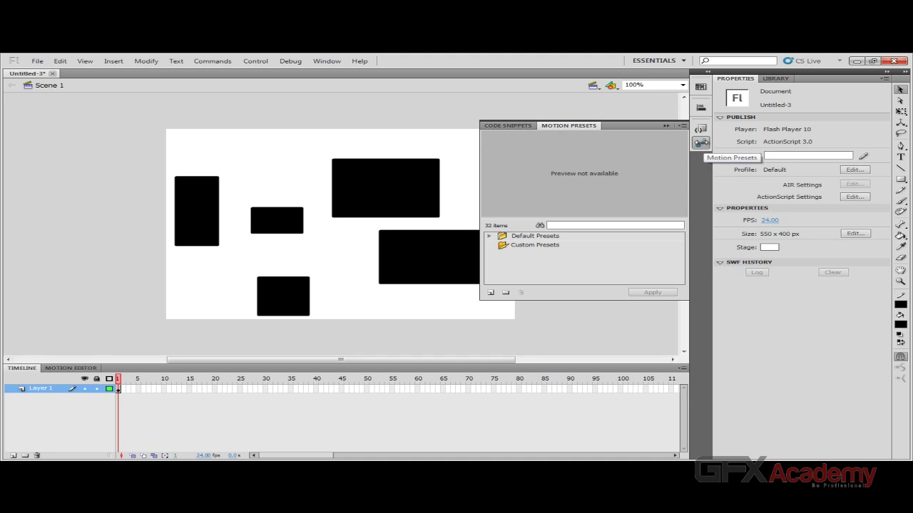
left_click_drag(568, 125, 319, 111)
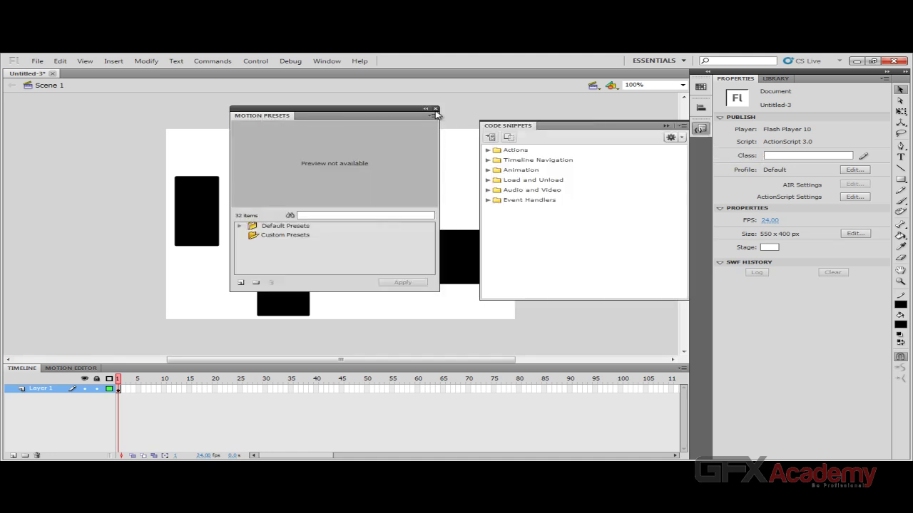
left_click(435, 111)
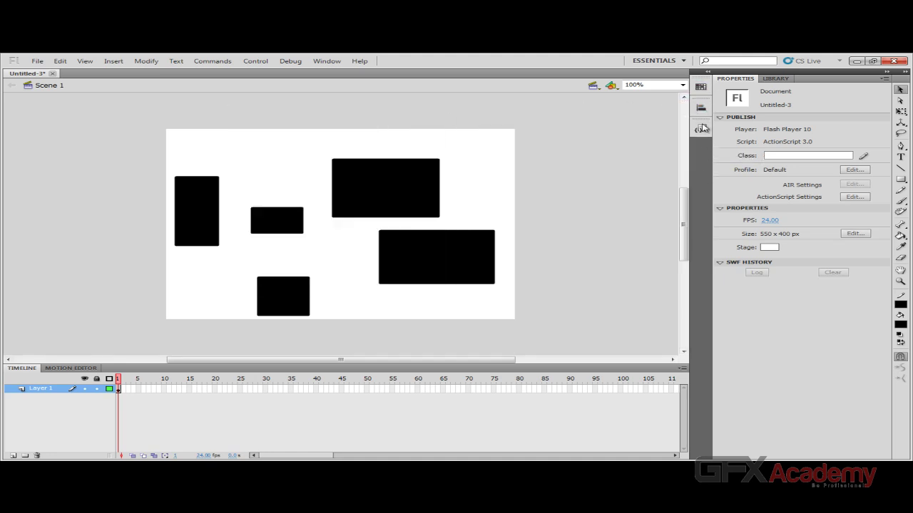
Preview the Animator workspace followed by the Classic workspace, and return to Essentials.
left_click(679, 61)
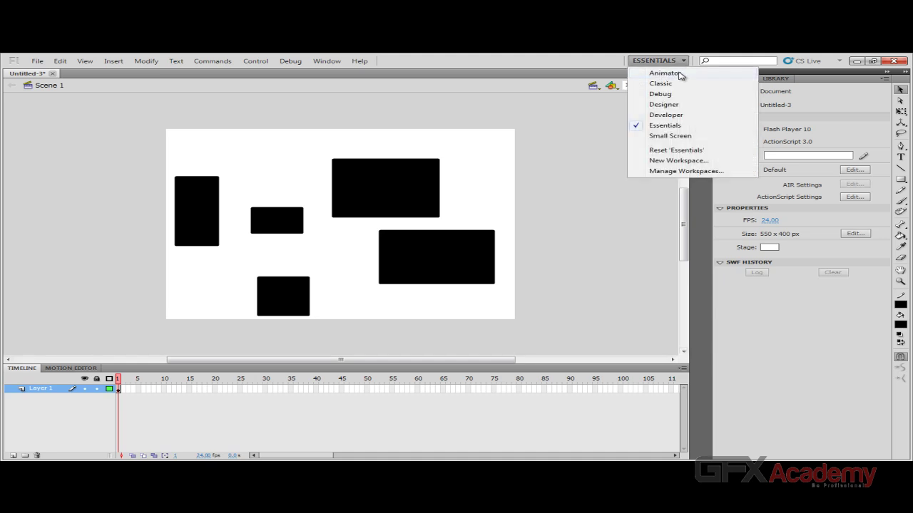
left_click(679, 74)
left_click(678, 61)
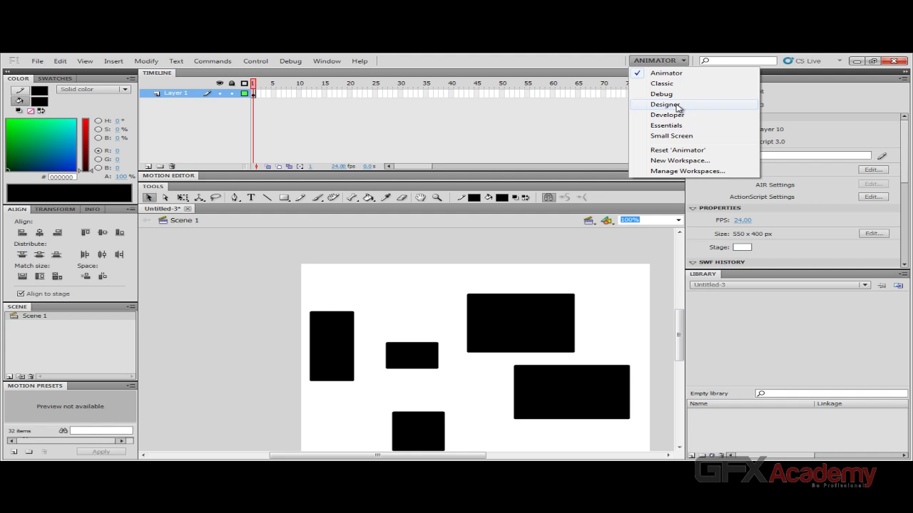
left_click(679, 84)
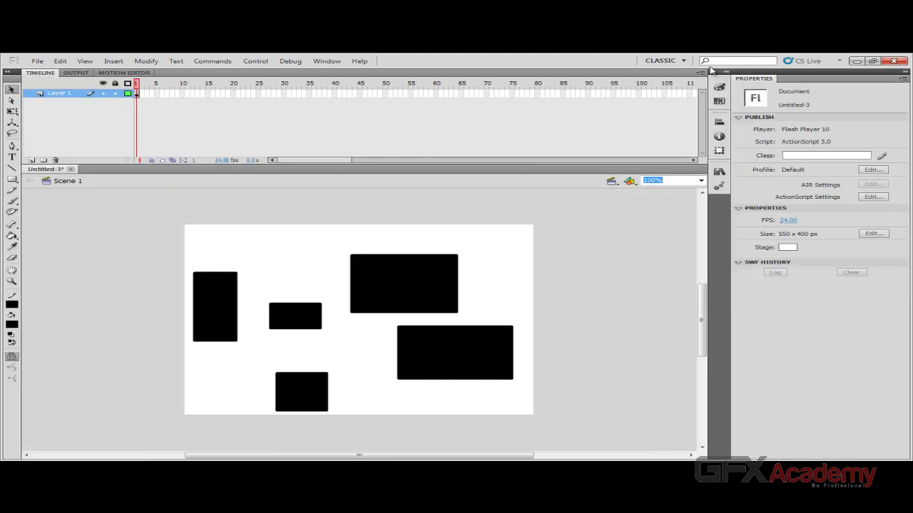
left_click(683, 62)
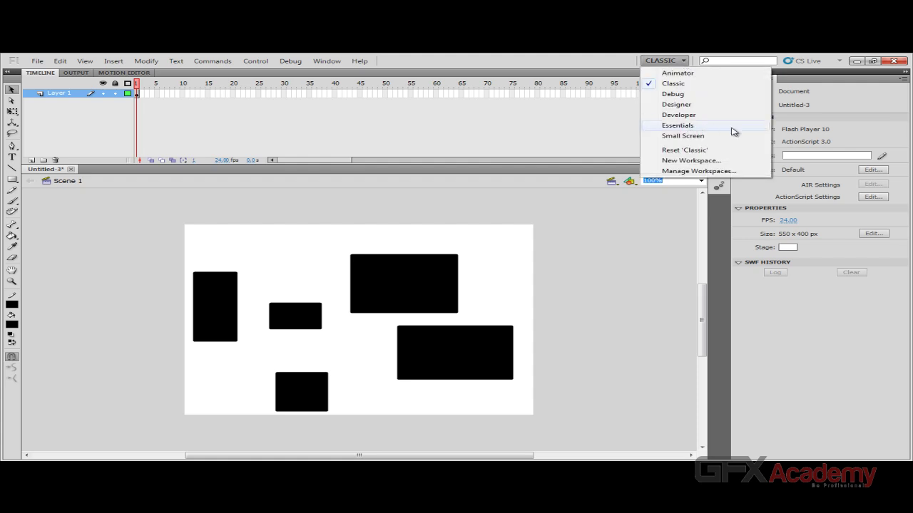
left_click(717, 127)
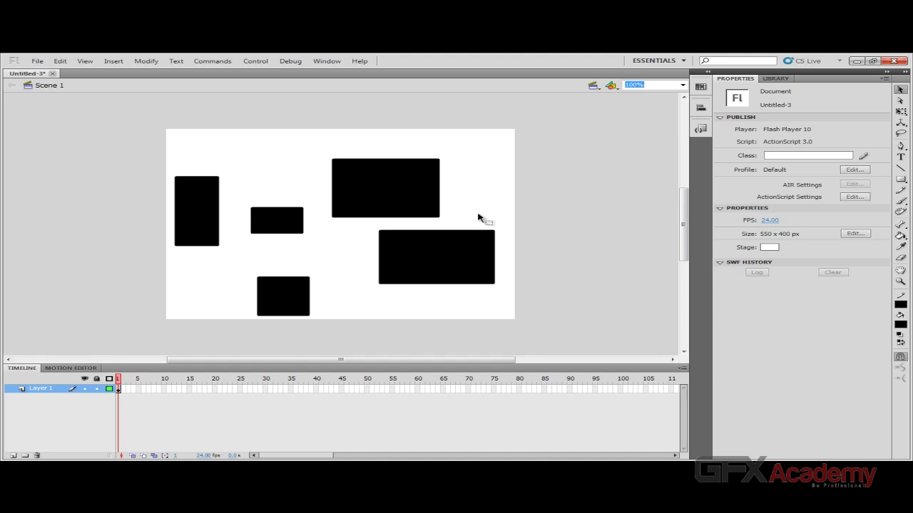
Compare the Classic and Animator workspace layouts once more, and switch back to Essentials.
left_click(670, 62)
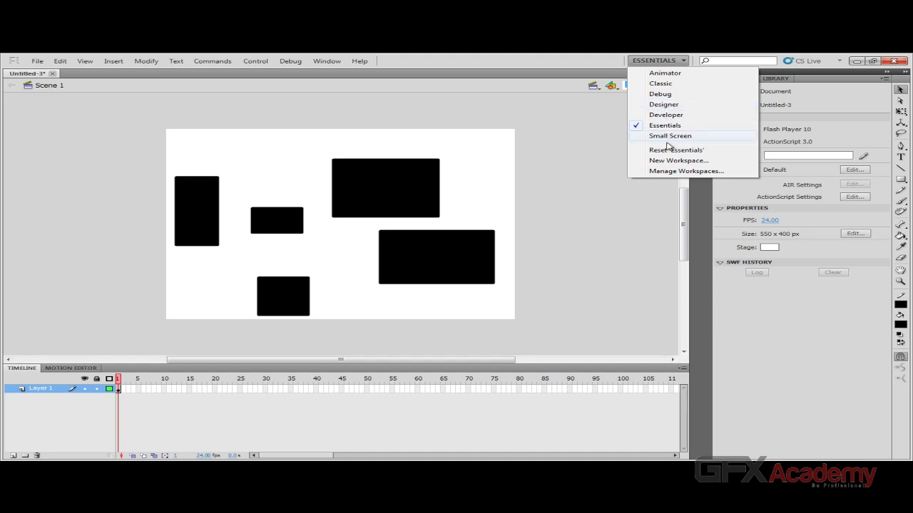
left_click(665, 85)
left_click(678, 63)
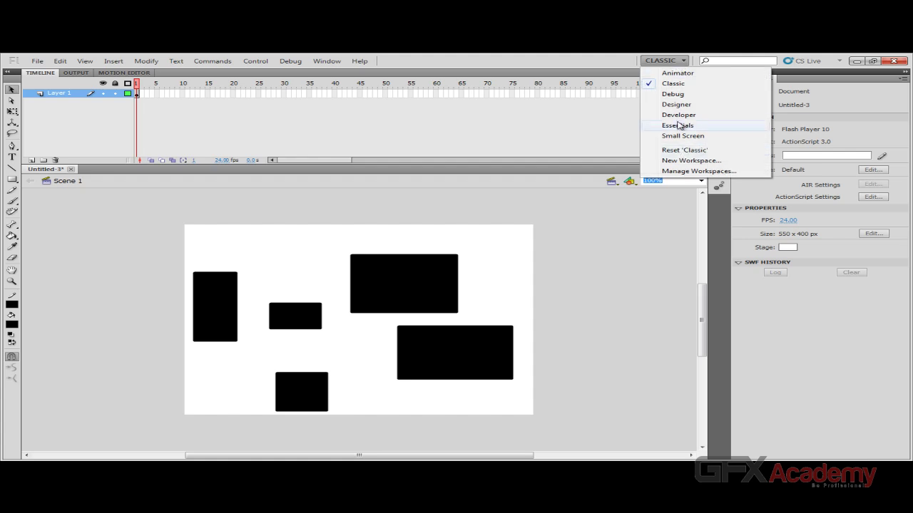
left_click(676, 73)
left_click(676, 64)
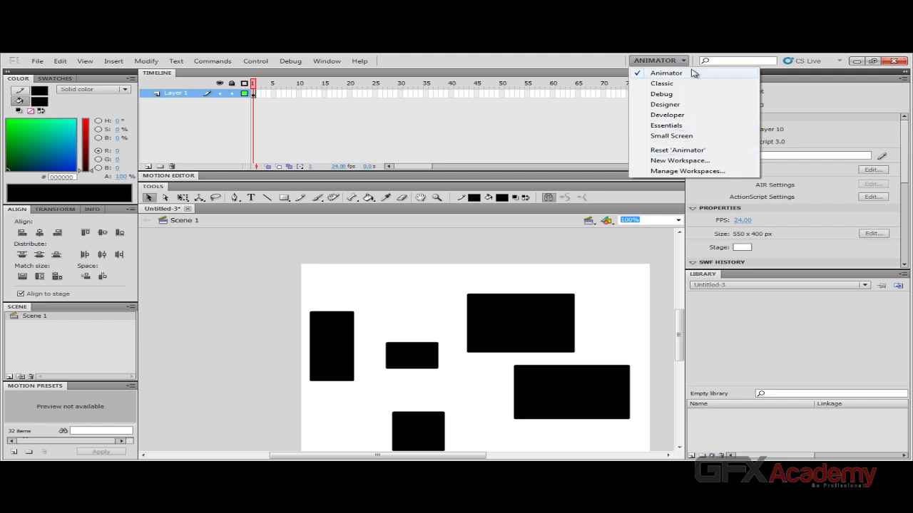
left_click(678, 63)
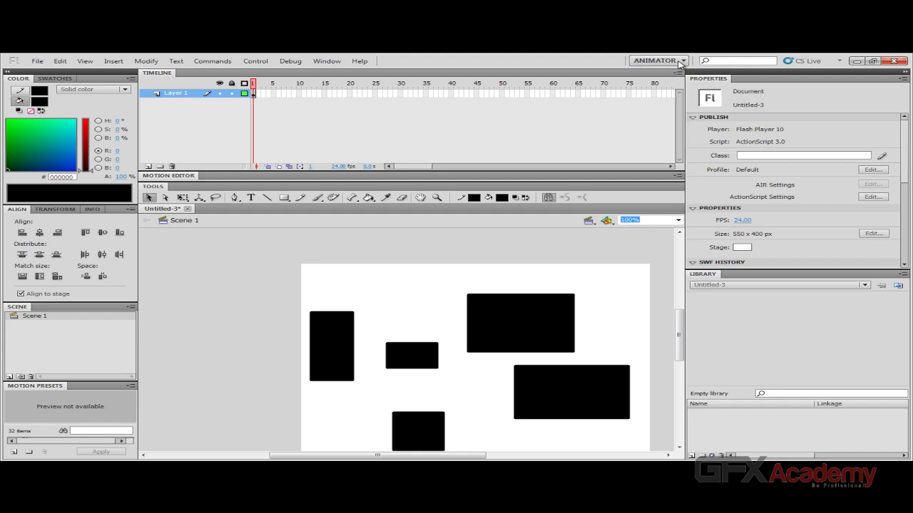
left_click(680, 63)
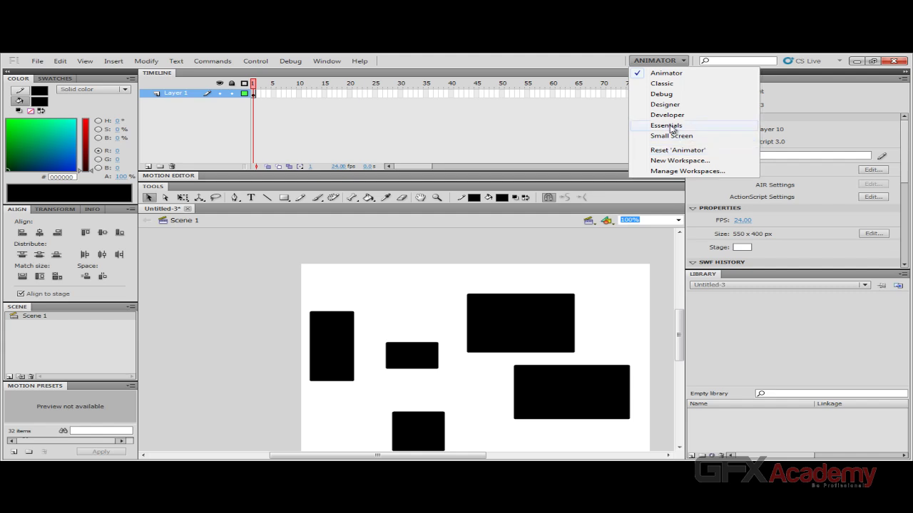
left_click(666, 125)
Reset the Essentials workspace to its default panel layout.
left_click(683, 63)
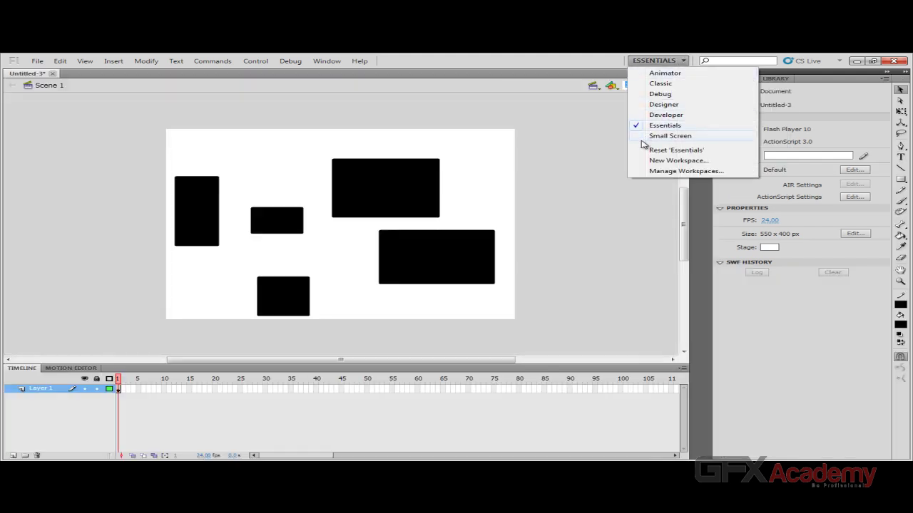
left_click(677, 150)
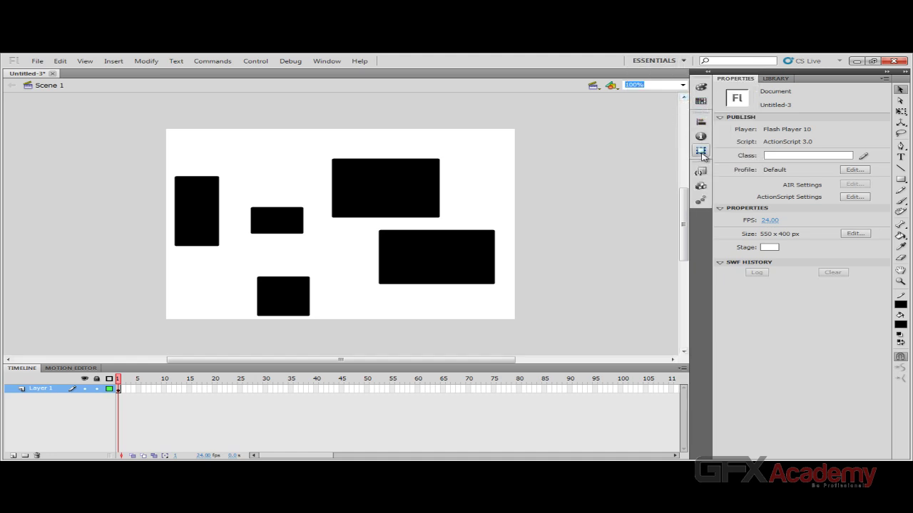
left_click(673, 60)
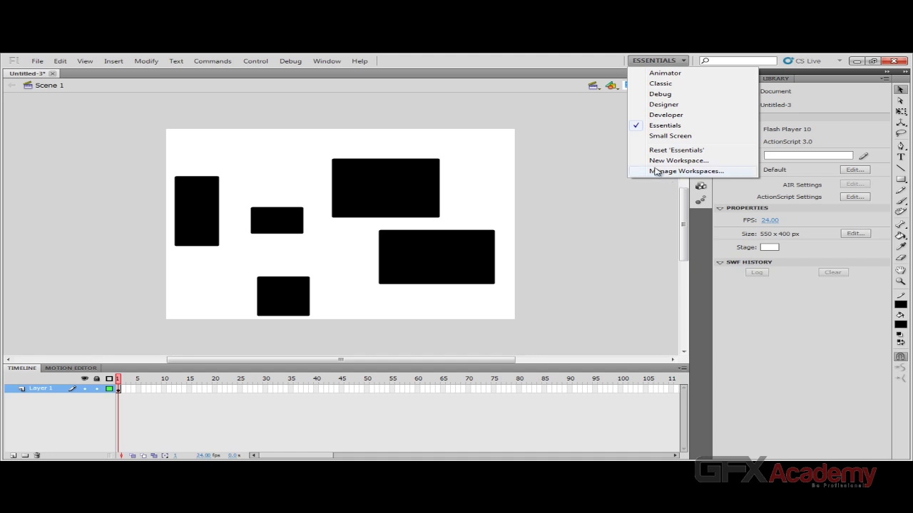
left_click(610, 165)
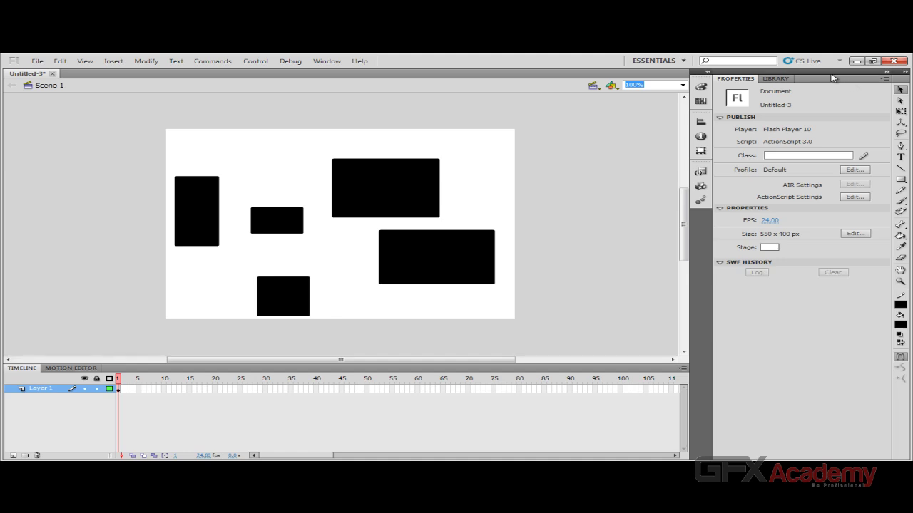
Rearrange the layout with Tools and Properties docked on the left of the stage, Tools narrowed to one column, and the Timeline above the stage.
left_click_drag(830, 75, 7, 126)
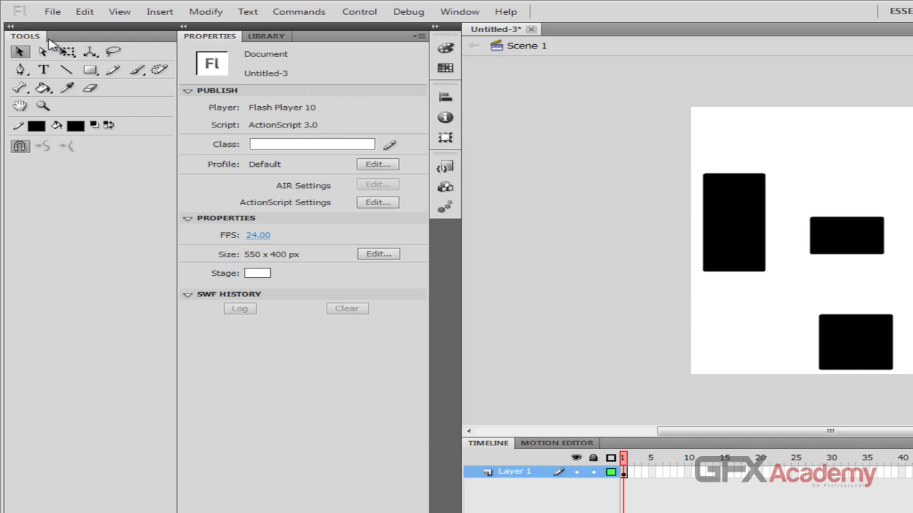
left_click_drag(177, 171, 29, 169)
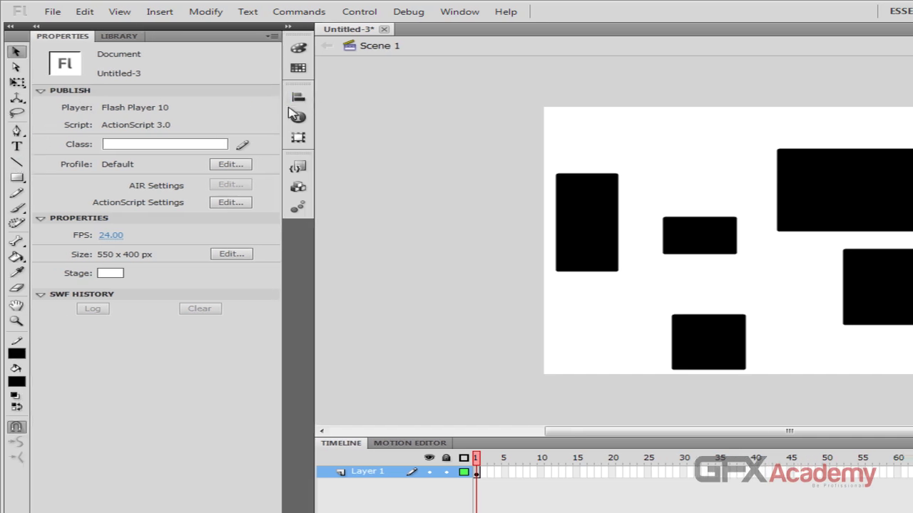
left_click_drag(586, 448, 555, 29)
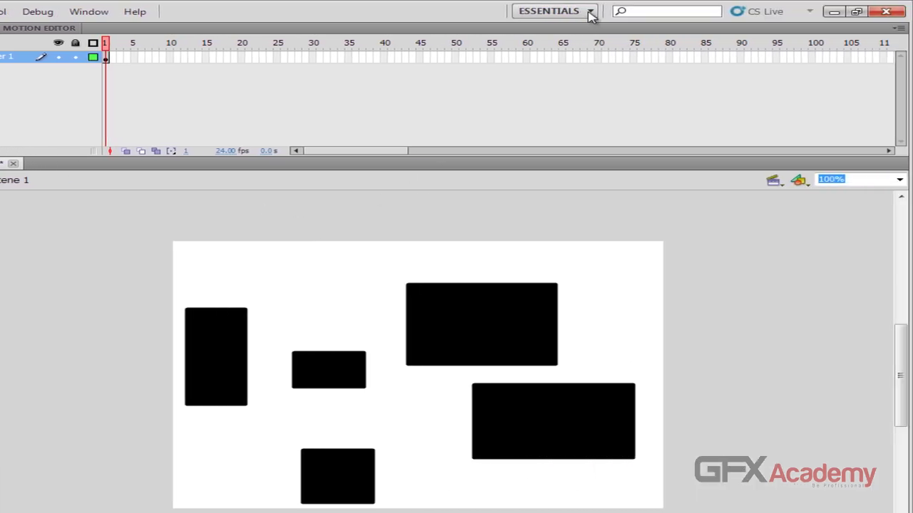
Save the current panel arrangement as a new workspace, entering the owner's first name as its name.
left_click(592, 13)
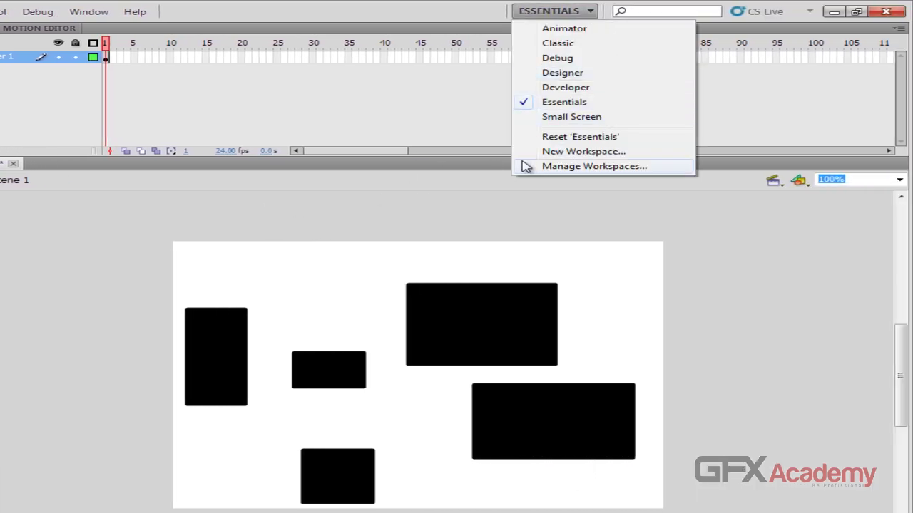
left_click(552, 158)
left_click(273, 283)
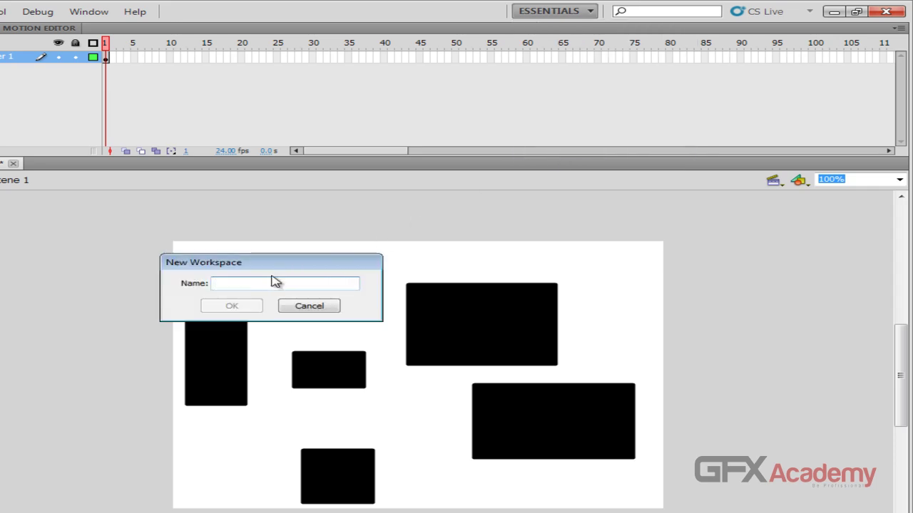
type("Walied")
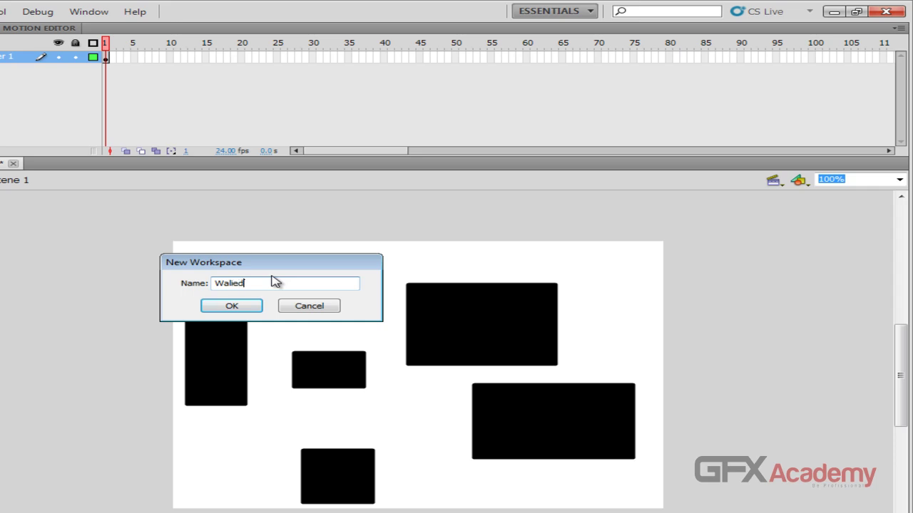
left_click(232, 307)
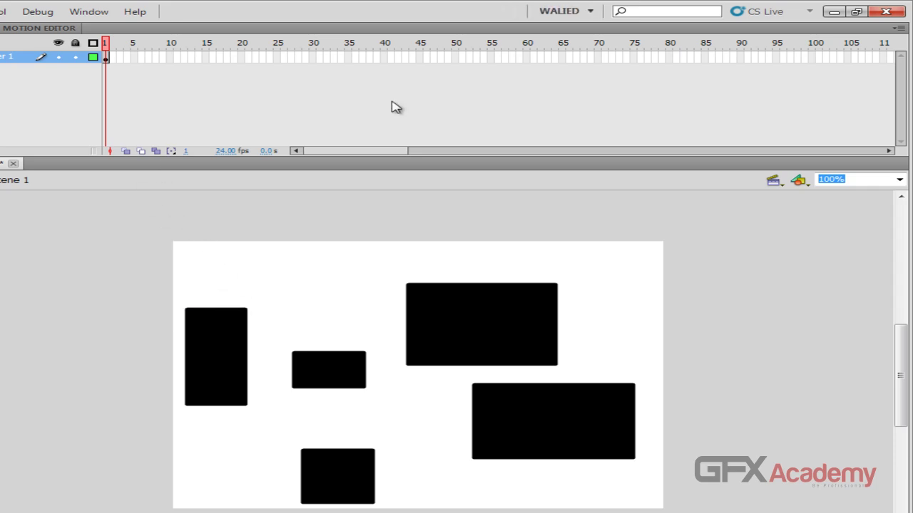
Preview the Essentials and Animator workspaces, and return to the saved custom workspace.
left_click(580, 12)
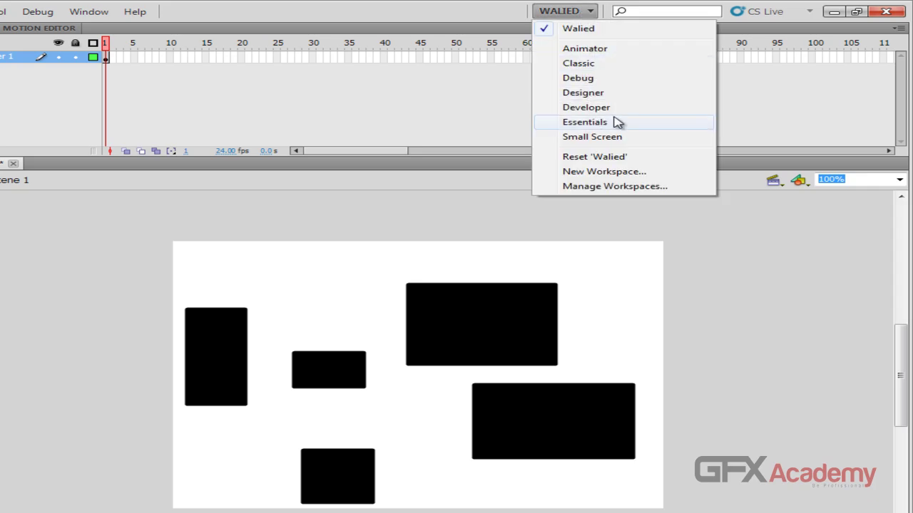
left_click(617, 123)
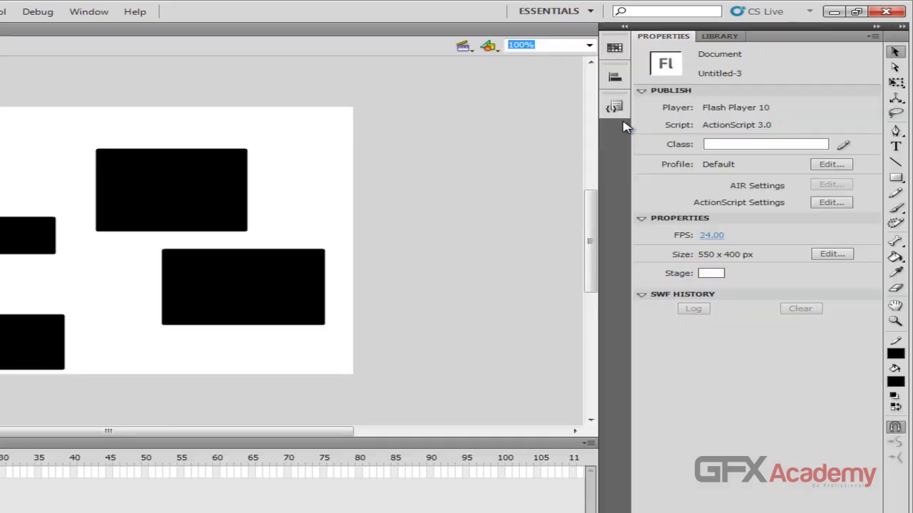
left_click(550, 11)
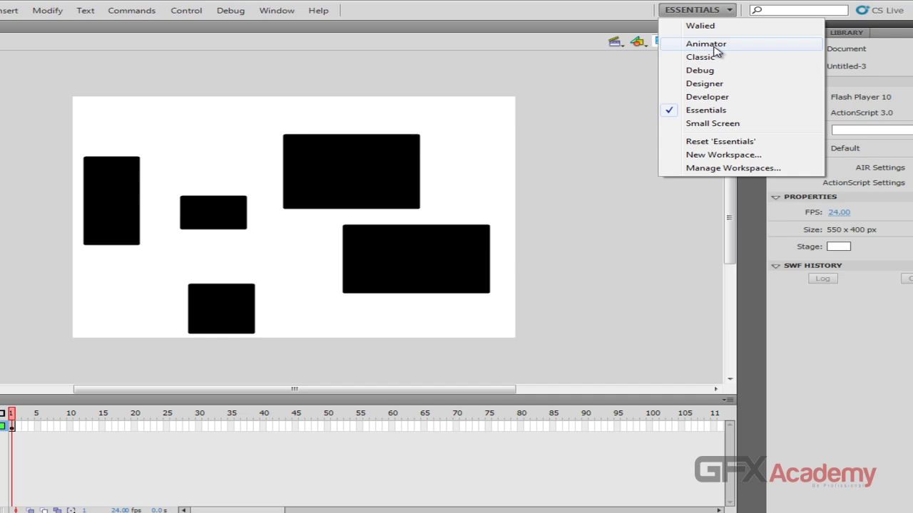
left_click(713, 46)
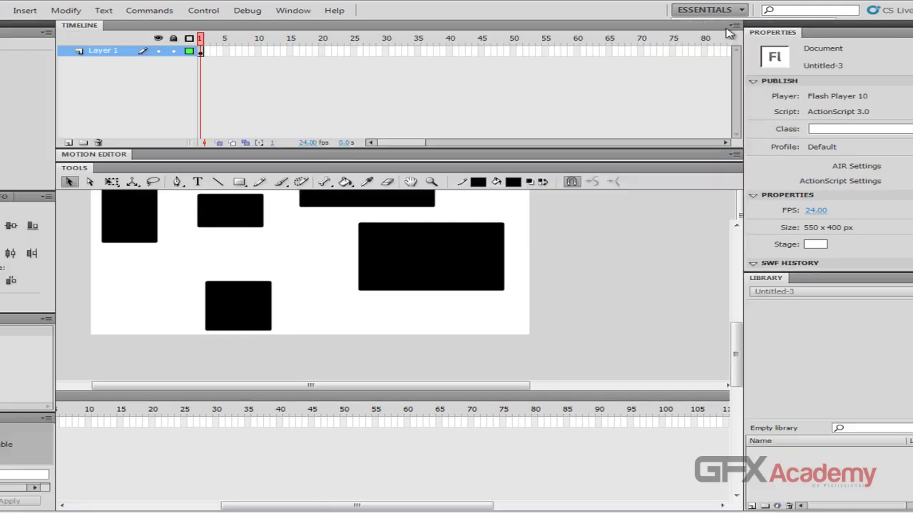
left_click(720, 13)
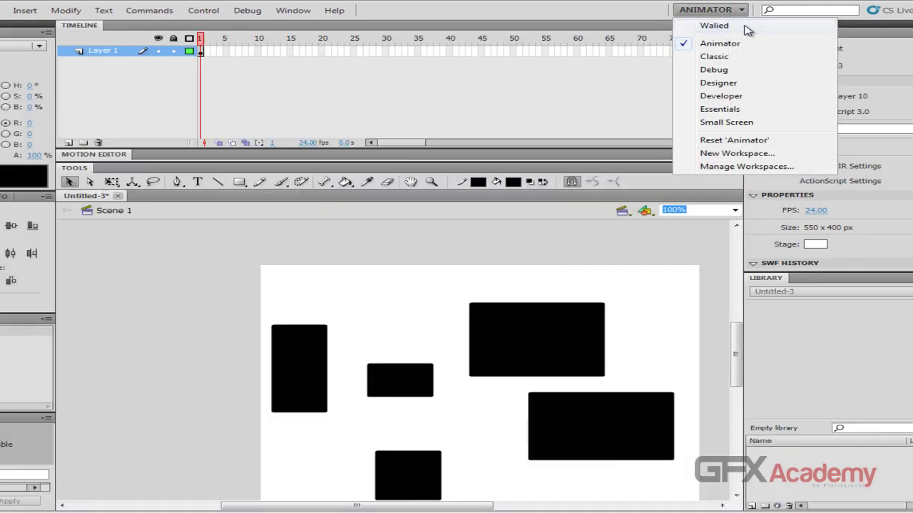
left_click(747, 28)
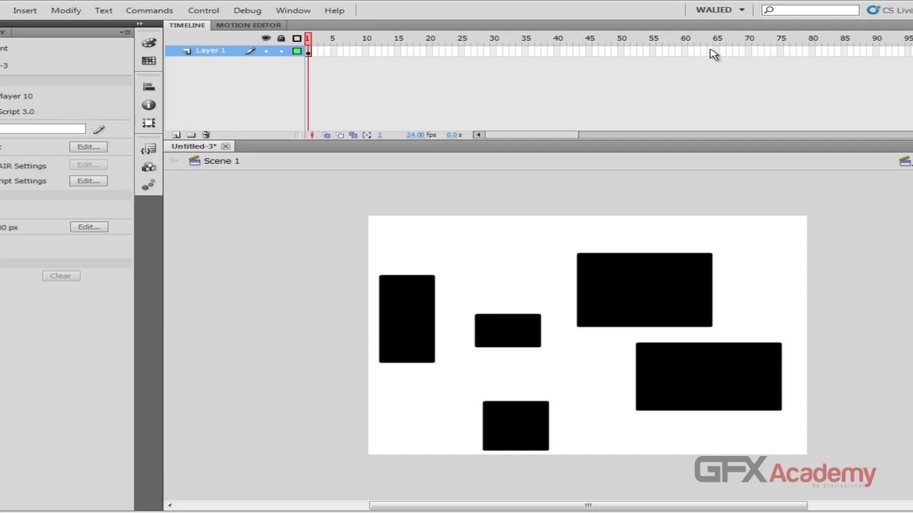
Inspect the rename option for the custom workspace in Manage Workspaces, and close the dialogs without renaming it.
left_click(739, 11)
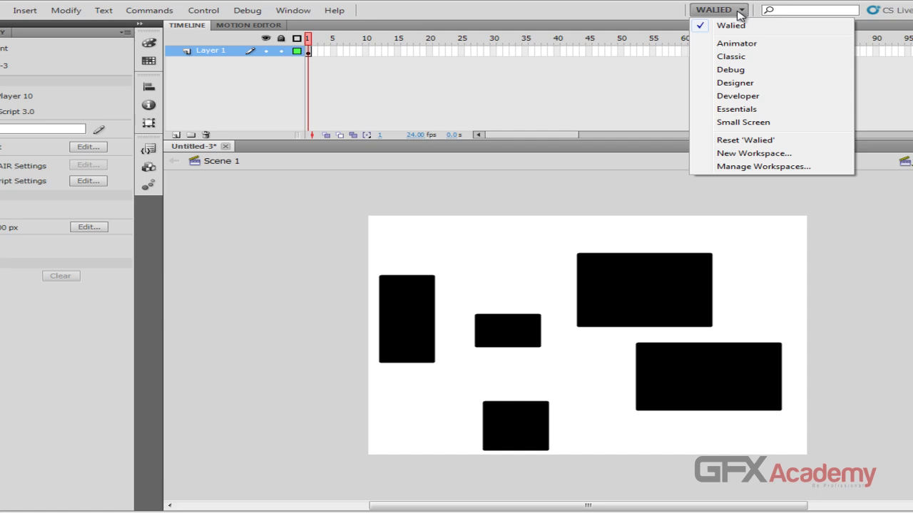
left_click(743, 173)
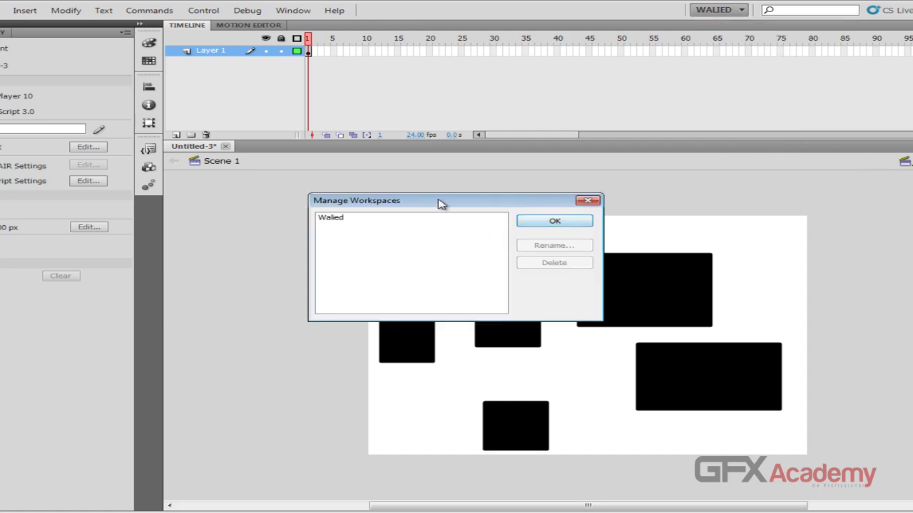
left_click_drag(438, 204, 527, 207)
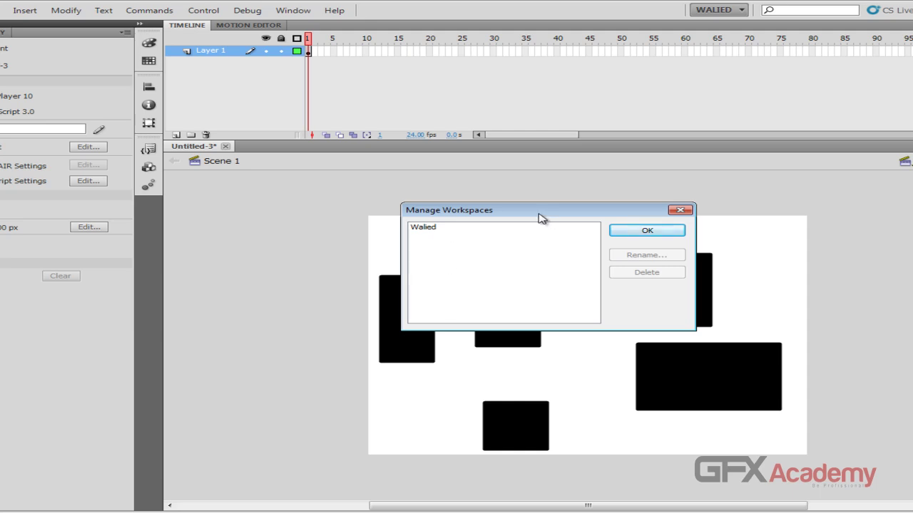
left_click_drag(539, 216, 530, 230)
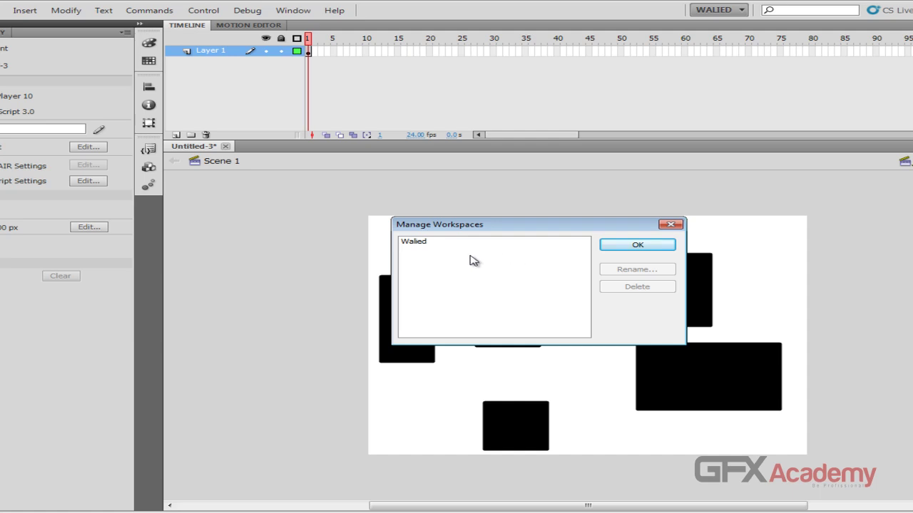
left_click(427, 243)
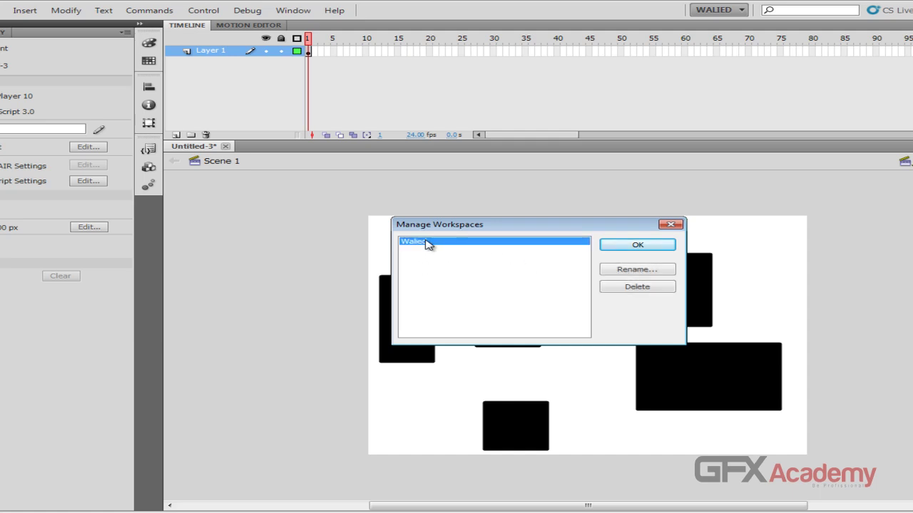
left_click(650, 272)
left_click(521, 276)
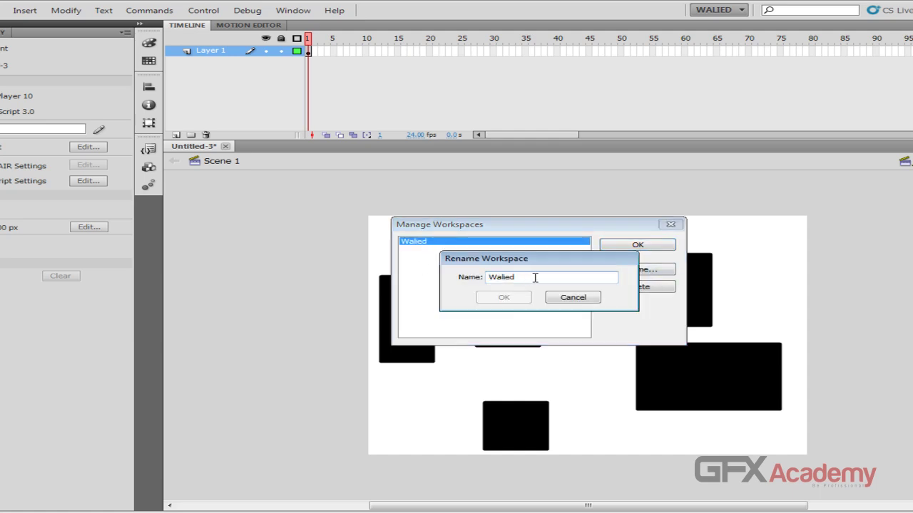
left_click(572, 297)
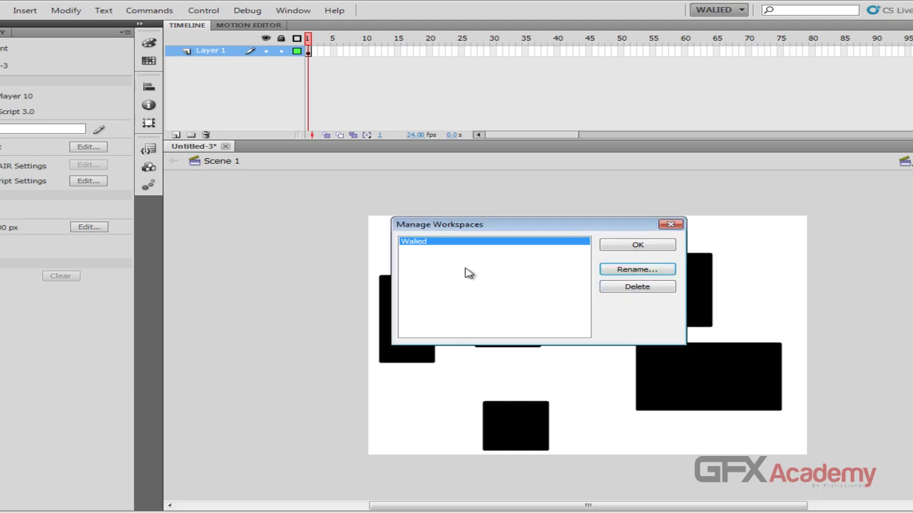
left_click(673, 226)
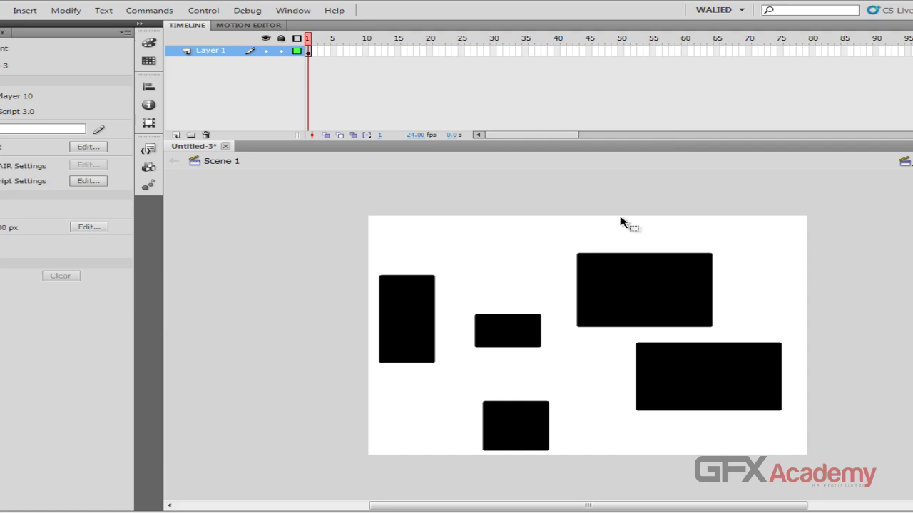